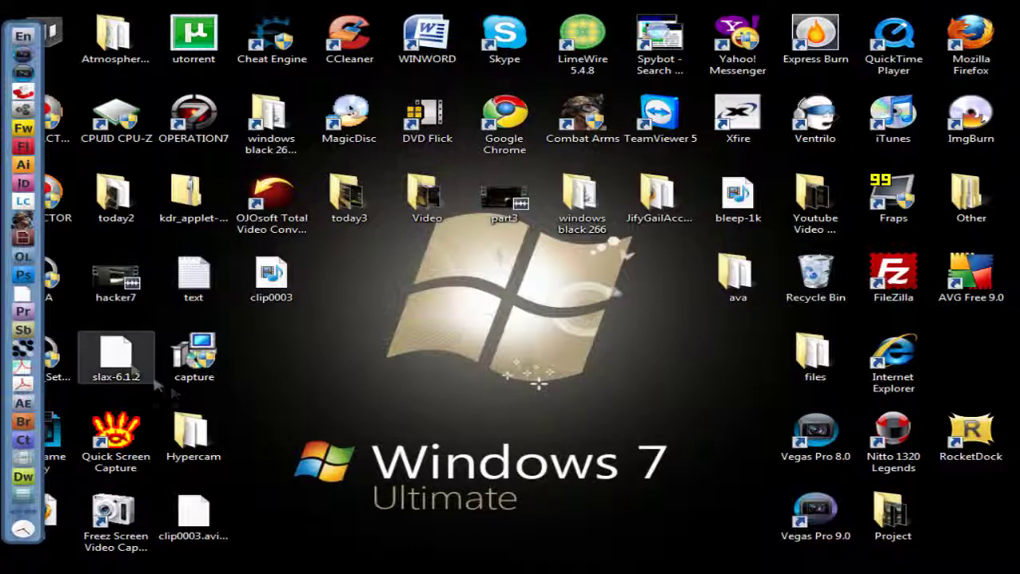
- Move the slax-6.1.2 file to the middle of the desktop and check its file type, name and size in its properties
{"action": "left_click_drag", "start_coordinate": [157, 382], "coordinate": [511, 371]}
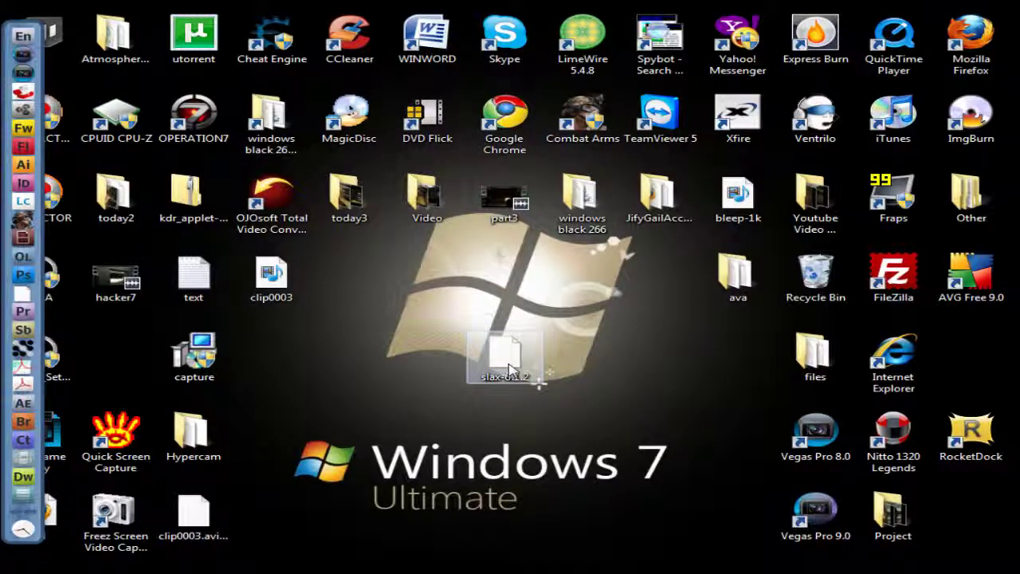
{"action": "right_click", "coordinate": [509, 366]}
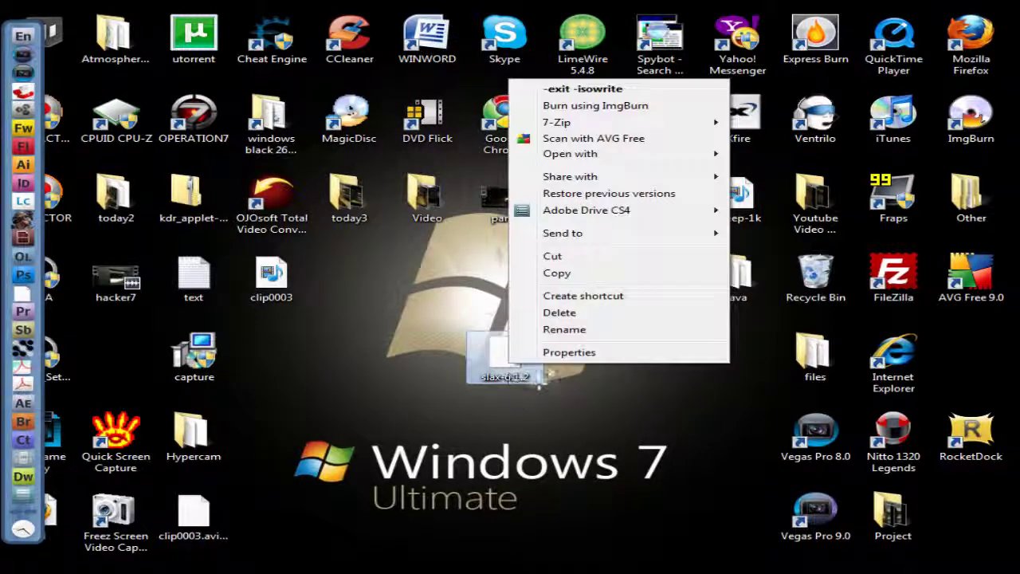
{"action": "left_click", "coordinate": [562, 353]}
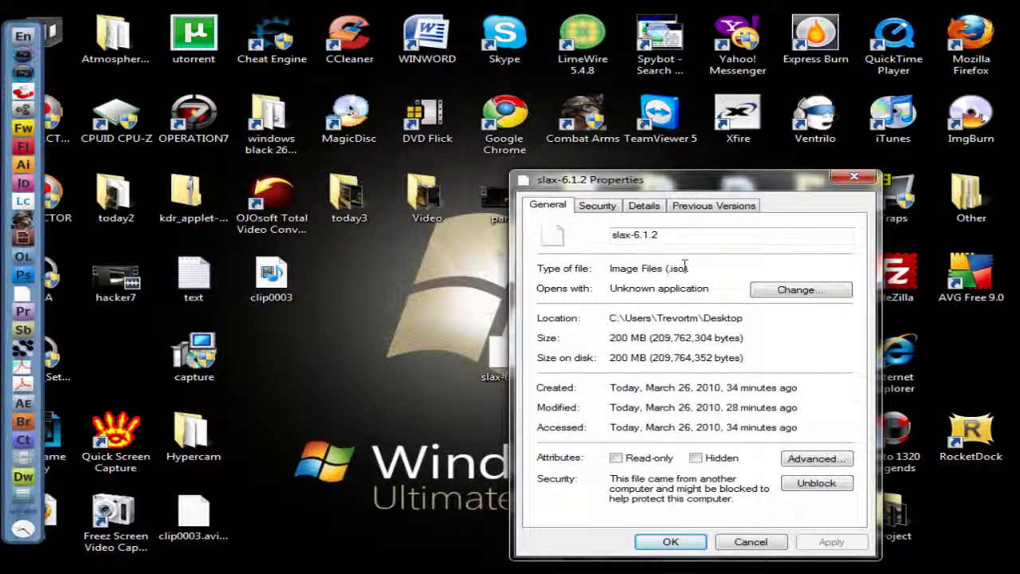
{"action": "left_click_drag", "start_coordinate": [664, 269], "coordinate": [701, 275]}
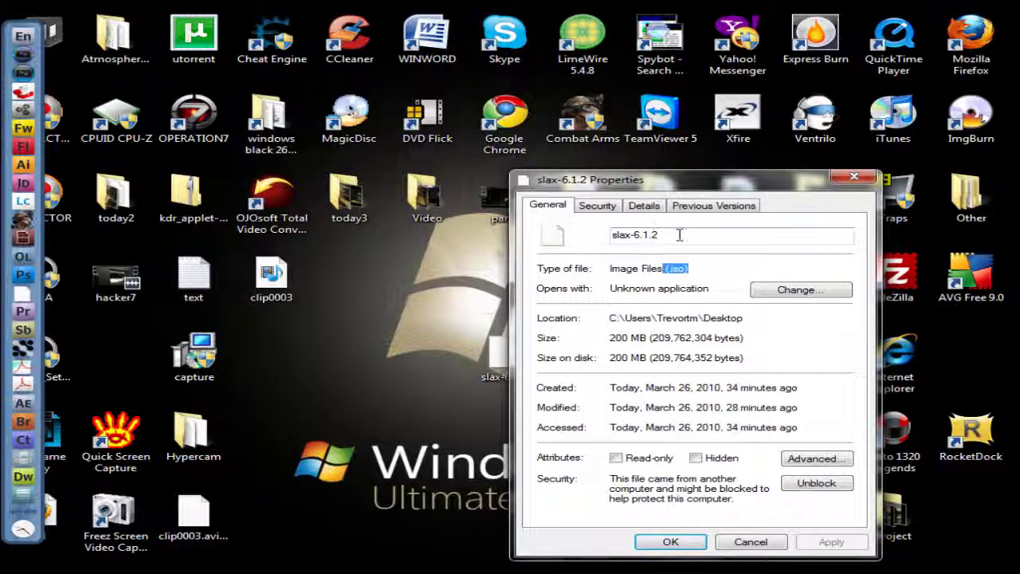
{"action": "left_click_drag", "start_coordinate": [678, 234], "coordinate": [603, 229]}
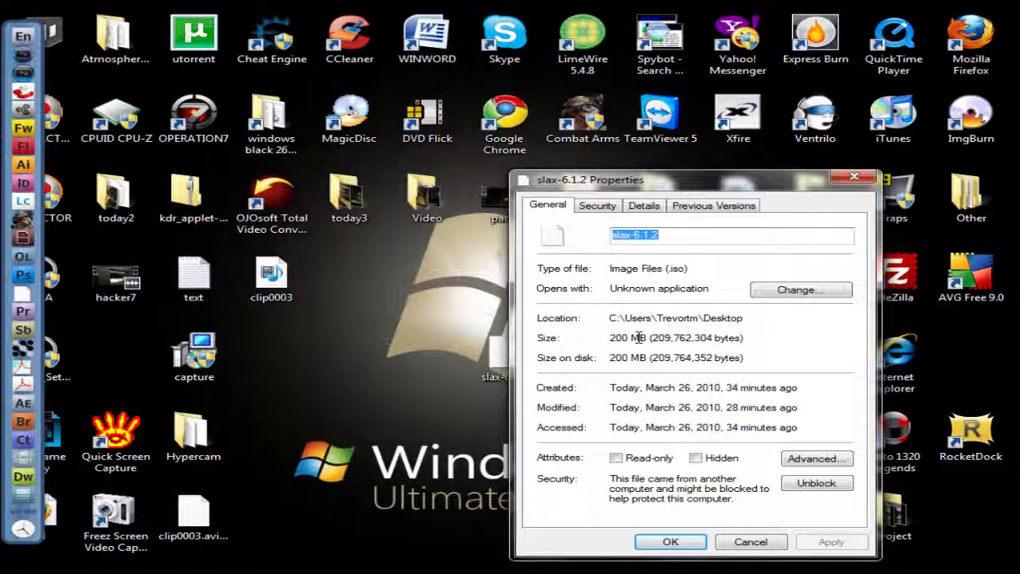
{"action": "left_click_drag", "start_coordinate": [692, 182], "coordinate": [556, 213]}
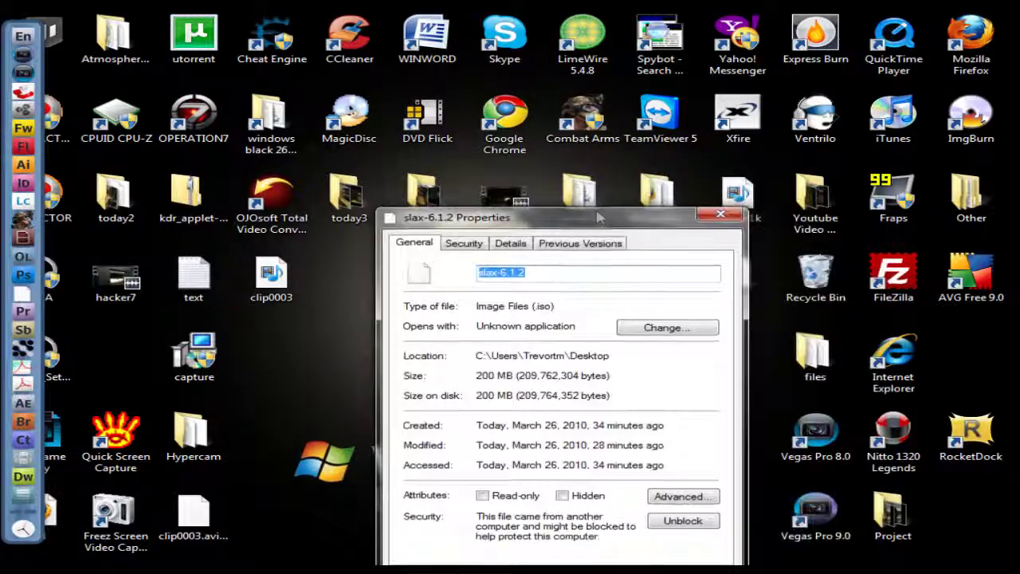
{"action": "key", "text": "Escape"}
{"action": "left_click_drag", "start_coordinate": [538, 366], "coordinate": [537, 380]}
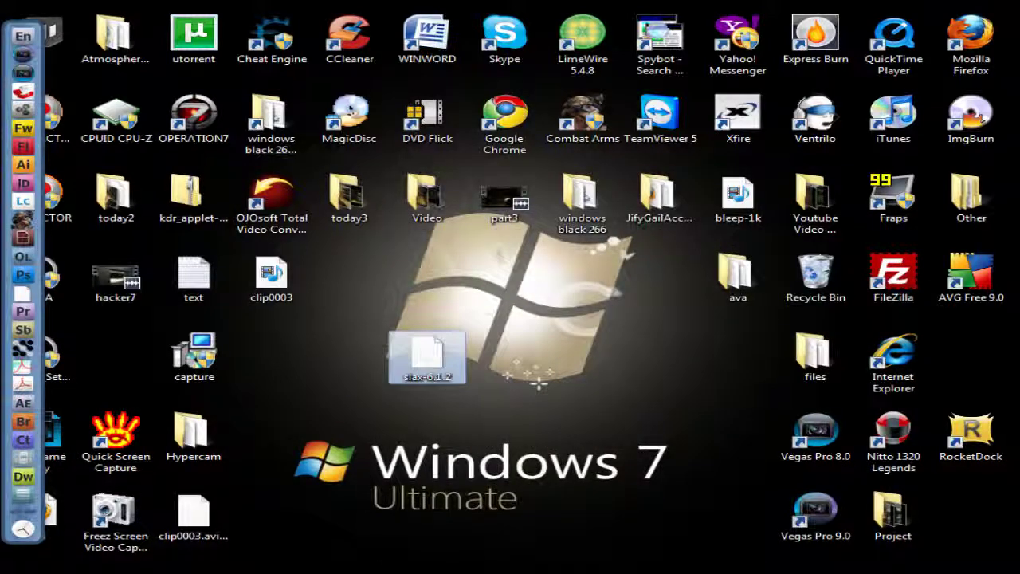
- Switch to Firefox and search Google for "img burn" in a new tab
{"action": "key", "text": "super+t"}
{"action": "left_click", "coordinate": [231, 516]}
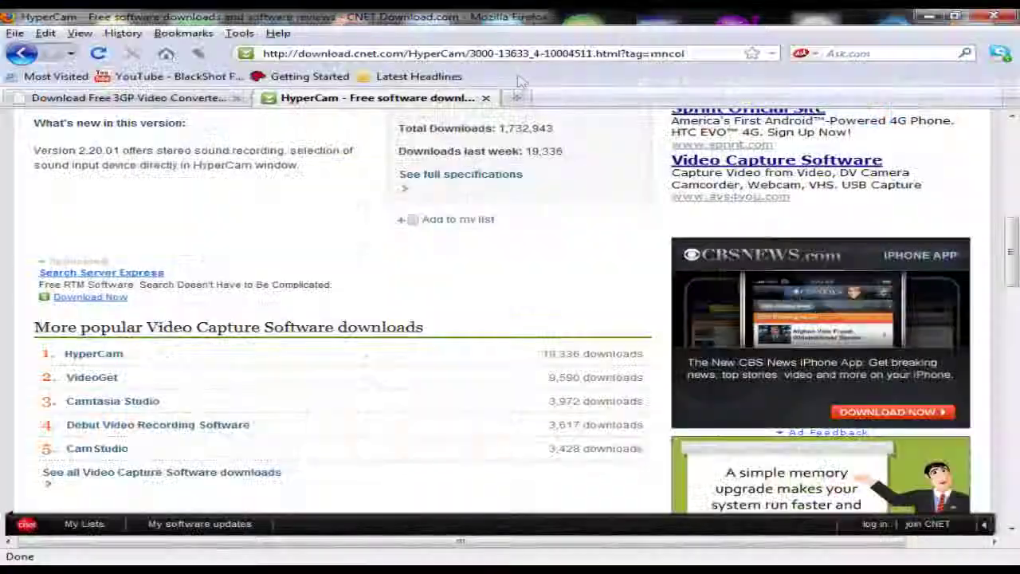
{"action": "key", "text": "ctrl+t"}
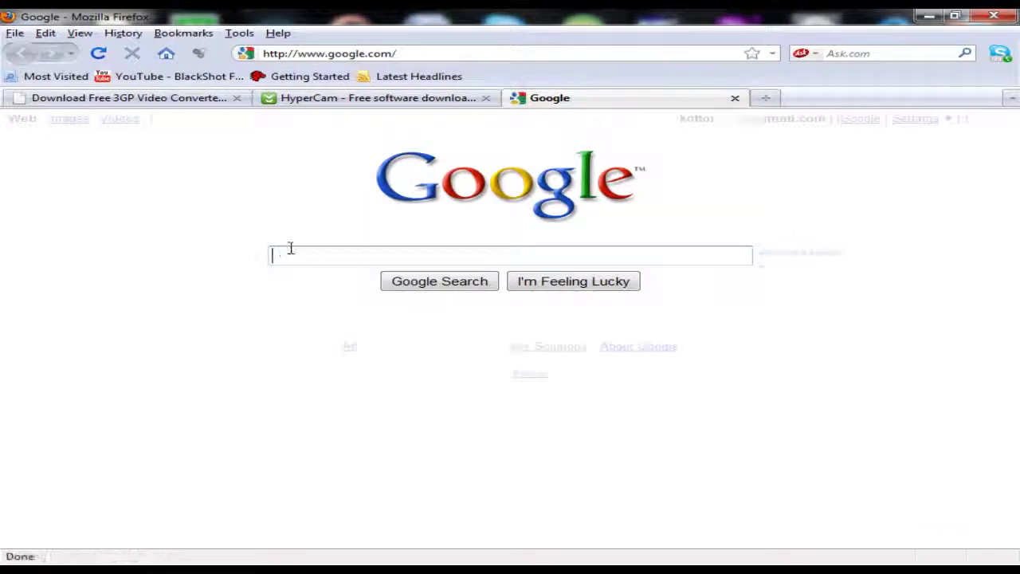
{"action": "type", "text": "IMG"}
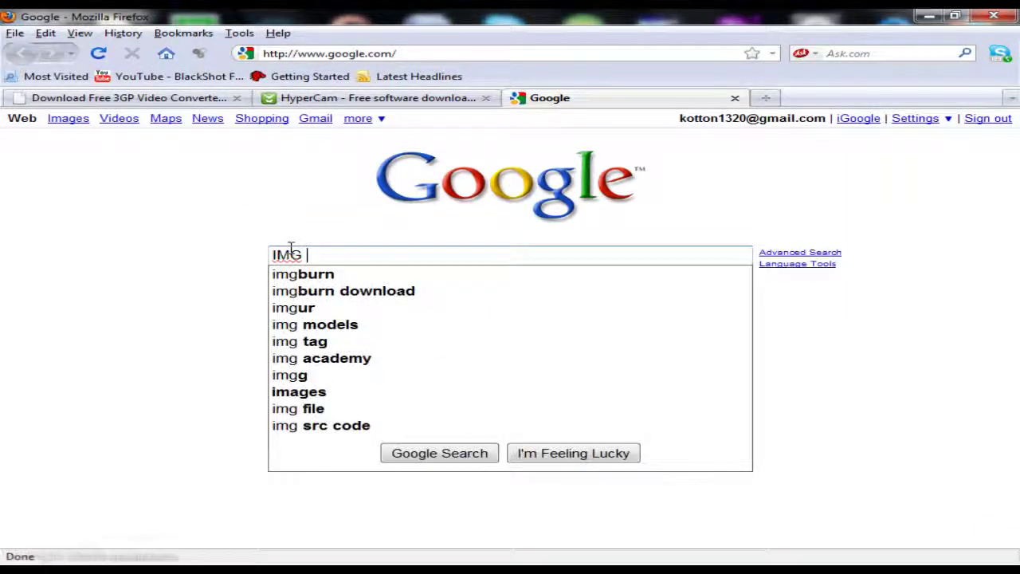
{"action": "key", "text": "BackSpace"}
{"action": "key", "text": "BackSpace"}
{"action": "key", "text": "BackSpace"}
{"action": "type", "text": "mg burn"}
{"action": "key", "text": "Return"}
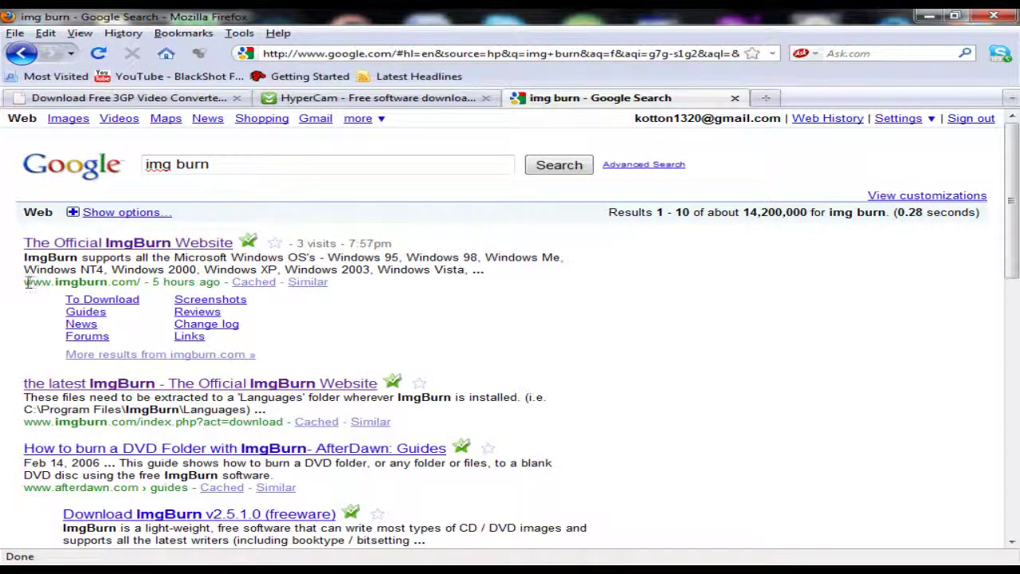
- Open The Official ImgBurn Website from the search results and look through its home page down to the release news
{"action": "left_click_drag", "start_coordinate": [83, 257], "coordinate": [486, 259]}
{"action": "left_click", "coordinate": [239, 257]}
{"action": "left_click", "coordinate": [143, 242]}
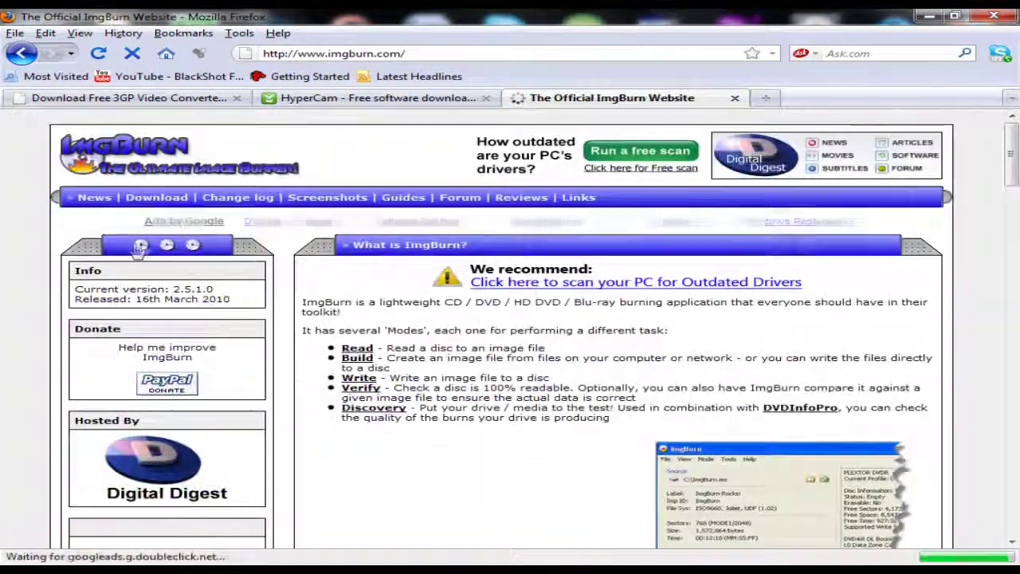
{"action": "scroll", "coordinate": [341, 224], "scroll_direction": "down", "scroll_amount": 2}
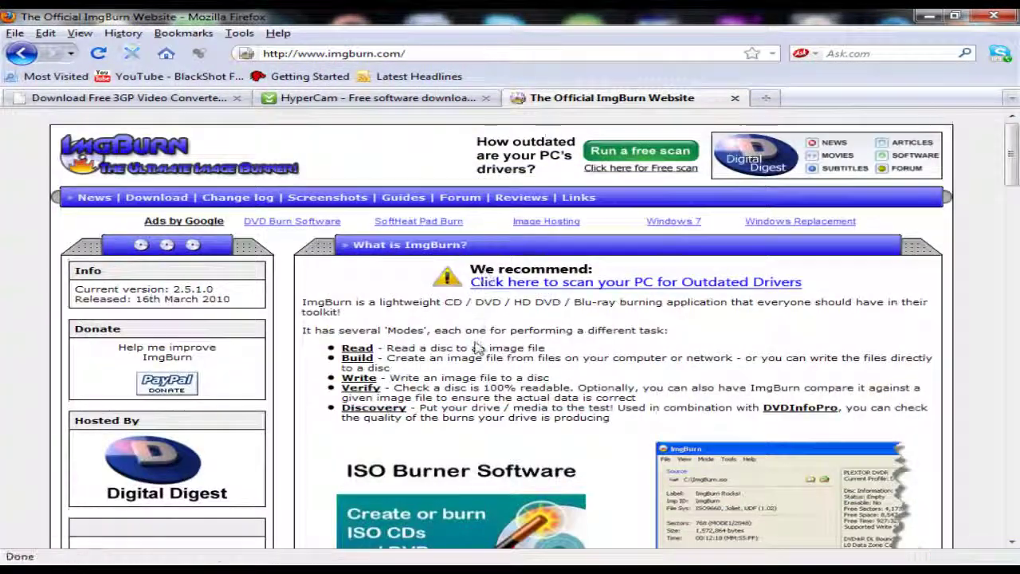
{"action": "scroll", "coordinate": [482, 407], "scroll_direction": "down", "scroll_amount": 10}
{"action": "scroll", "coordinate": [482, 407], "scroll_direction": "down", "scroll_amount": 7}
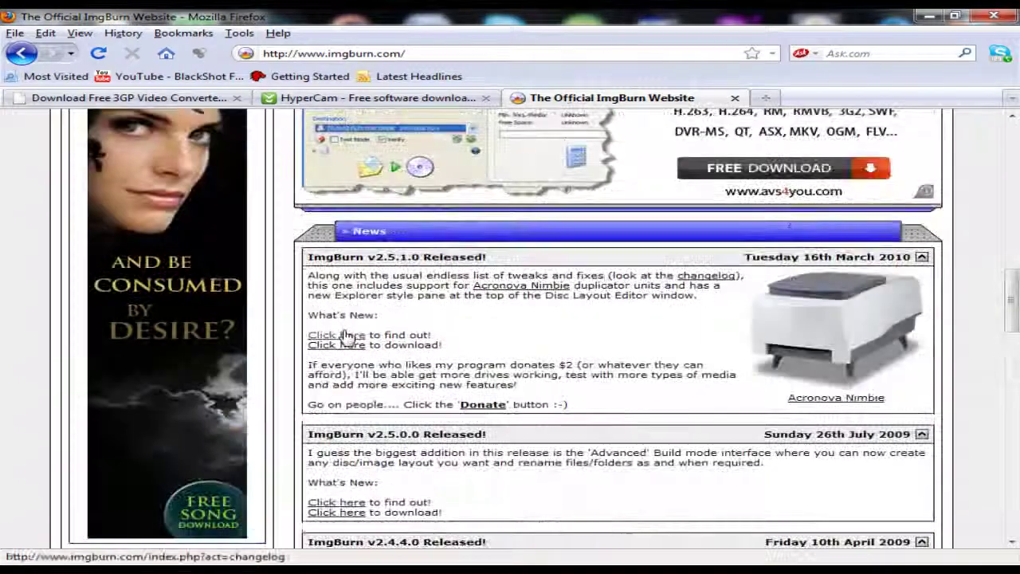
- Return to the Google results, search for "donwloads" and open the CNET Download.com Windows downloads page
{"action": "key", "text": "alt+Left"}
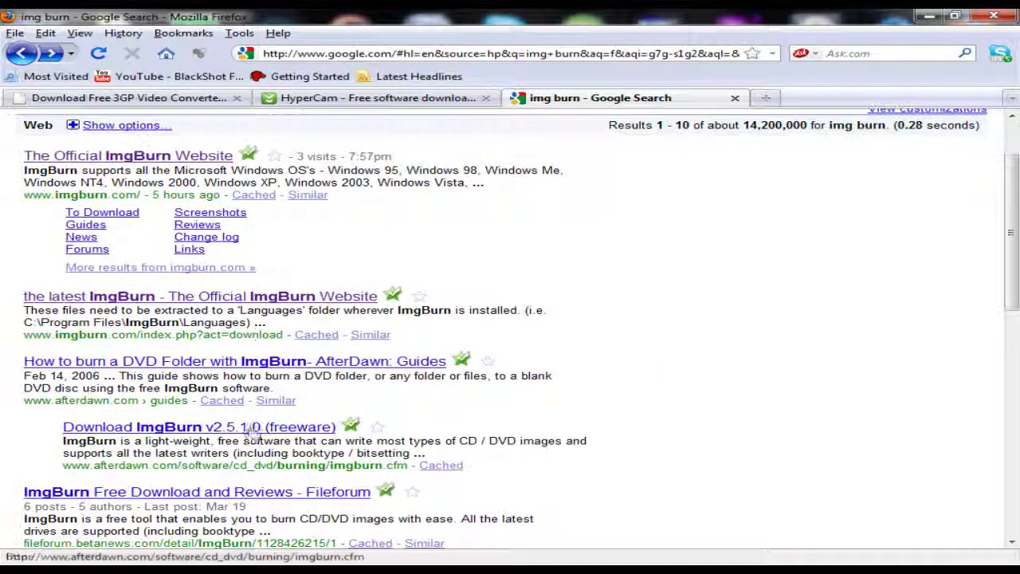
{"action": "scroll", "coordinate": [251, 421], "scroll_direction": "up", "scroll_amount": 2}
{"action": "triple_click", "coordinate": [326, 164]}
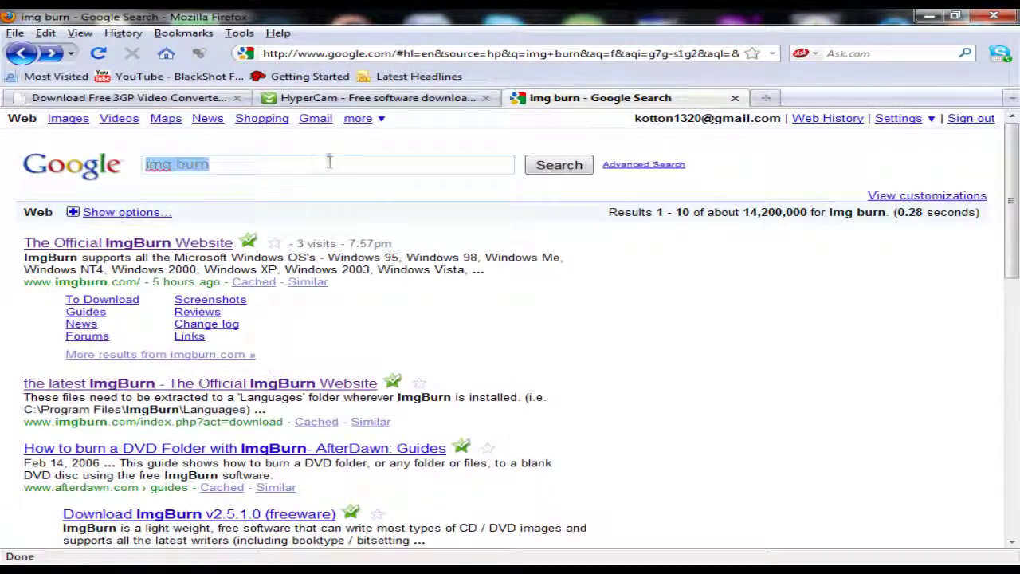
{"action": "key", "text": "BackSpace"}
{"action": "type", "text": "donwloads"}
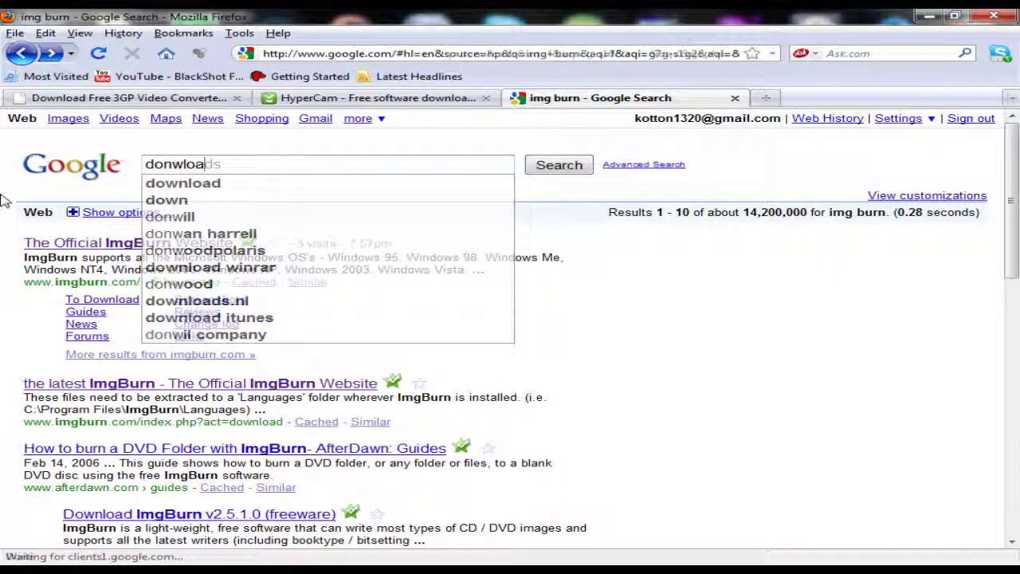
{"action": "key", "text": "Return"}
{"action": "left_click", "coordinate": [148, 275]}
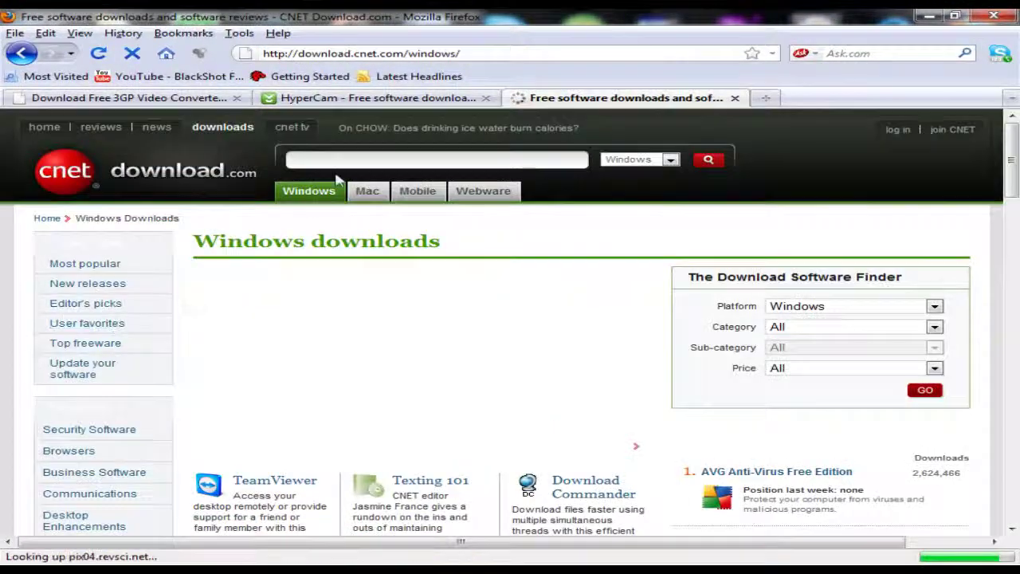
- Search CNET Download.com for "img burn" and open the ImgBurn product page from the results
{"action": "left_click", "coordinate": [341, 160]}
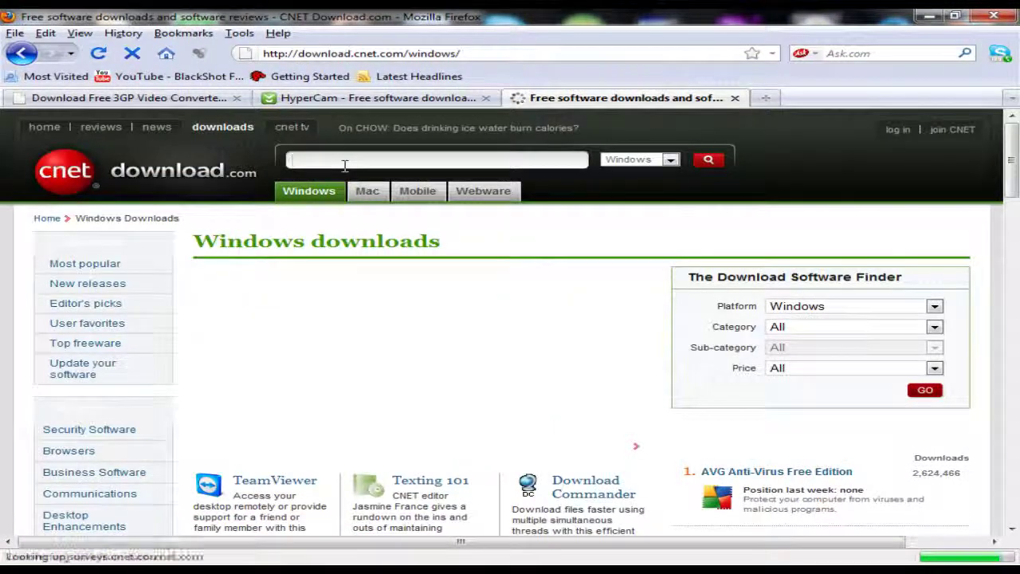
{"action": "type", "text": "img burn"}
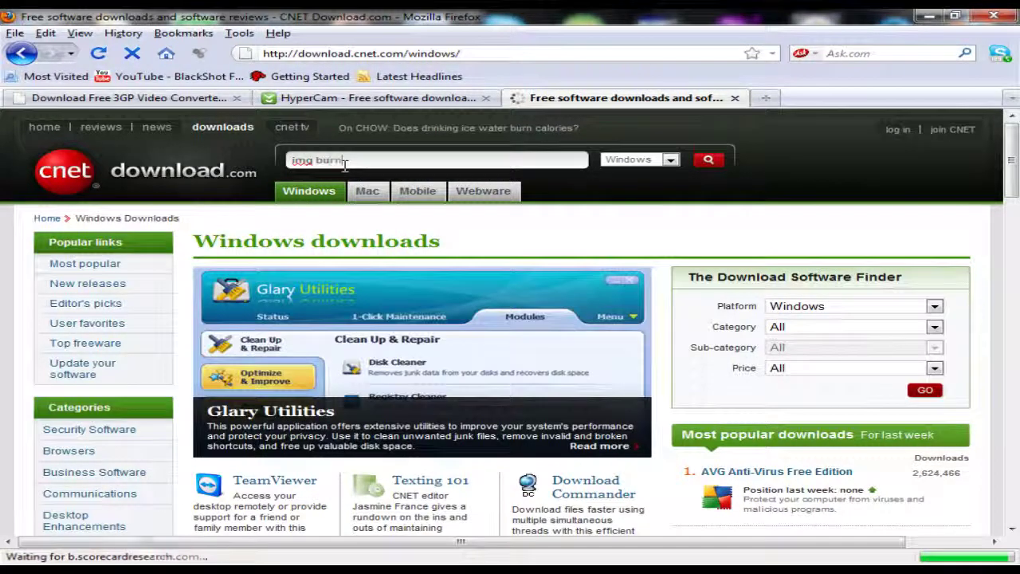
{"action": "key", "text": "Return"}
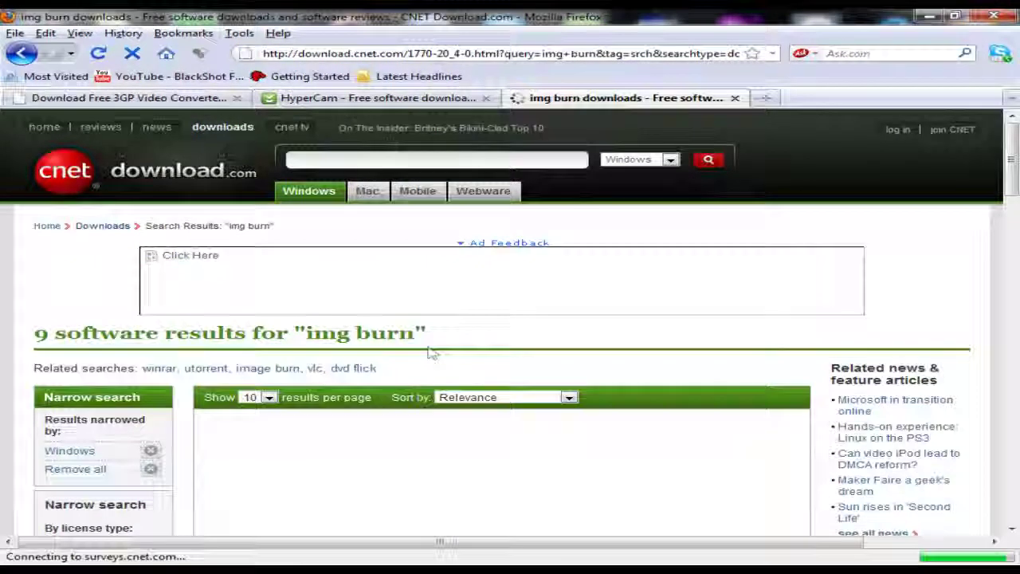
{"action": "scroll", "coordinate": [415, 382], "scroll_direction": "down", "scroll_amount": 5}
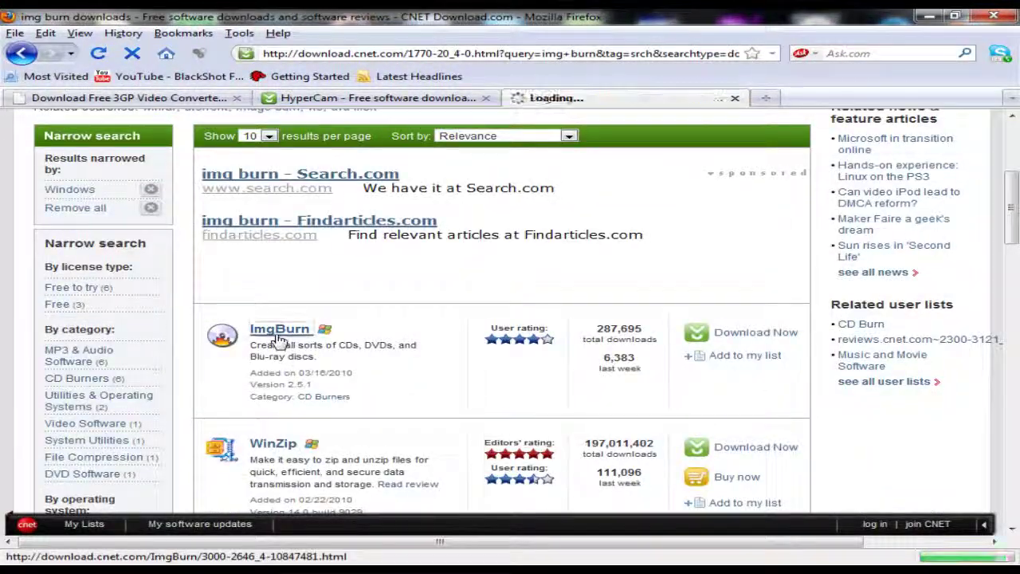
{"action": "left_click", "coordinate": [279, 335]}
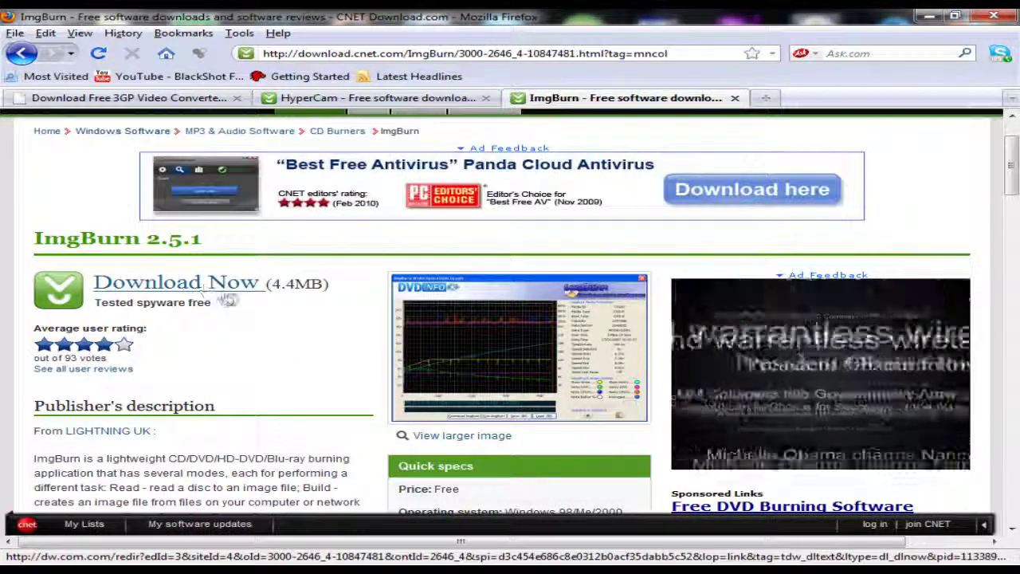
- Check the download size on the ImgBurn 2.5.1 page, look further through the page and leave it
{"action": "left_click_drag", "start_coordinate": [271, 284], "coordinate": [327, 285]}
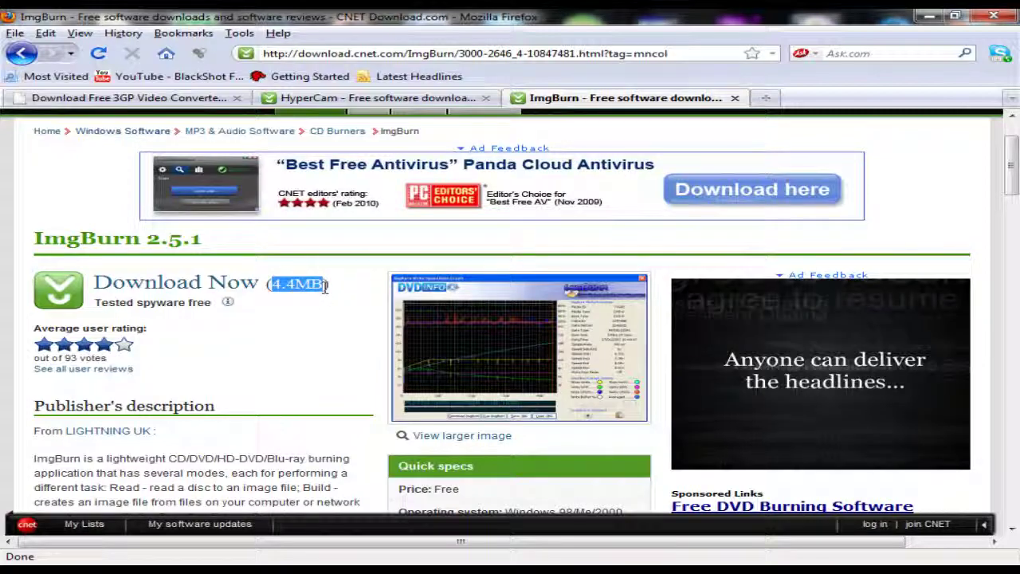
{"action": "scroll", "coordinate": [315, 399], "scroll_direction": "down", "scroll_amount": 5}
{"action": "key", "text": "alt+Left"}
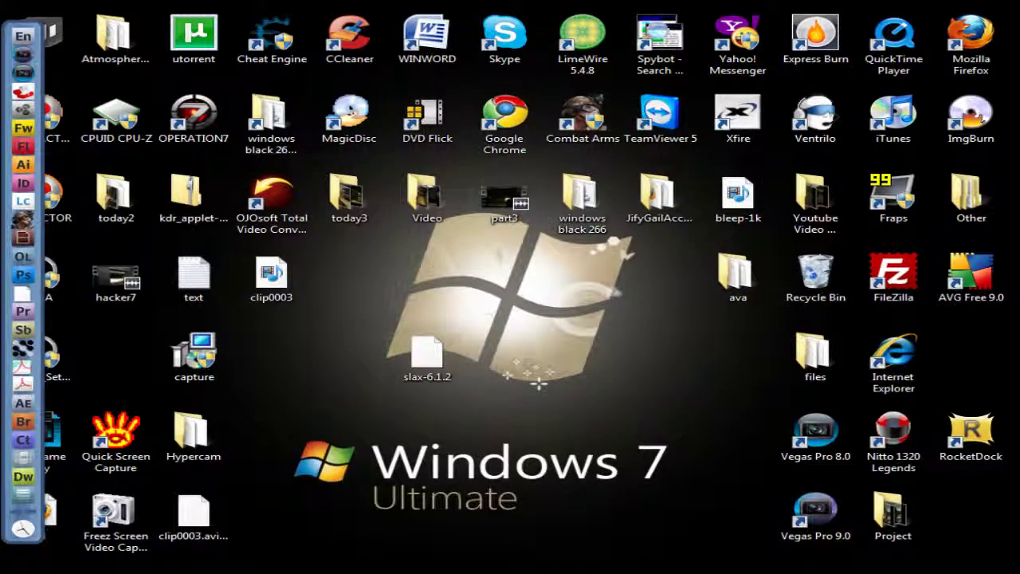
- Launch ImgBurn in the mode for writing an image file to disc and load slax-6.1.2 from the Desktop as the source
{"action": "double_click", "coordinate": [948, 116]}
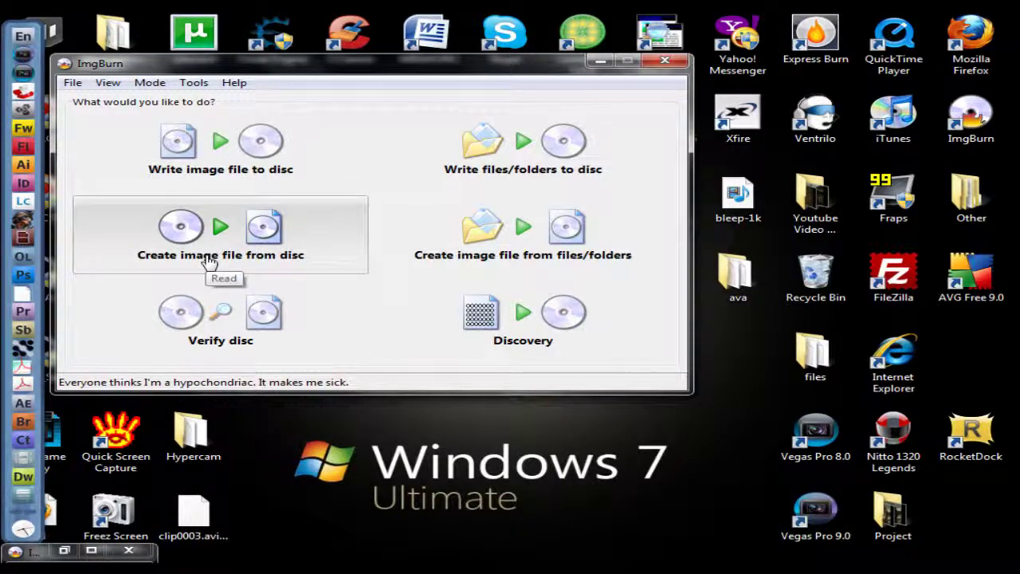
{"action": "left_click", "coordinate": [180, 177]}
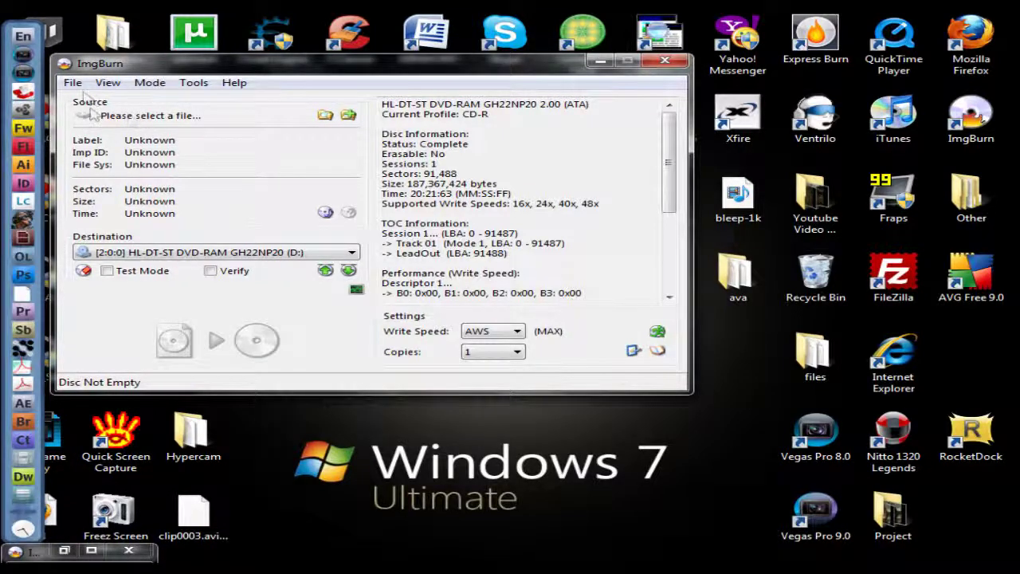
{"action": "left_click", "coordinate": [325, 116]}
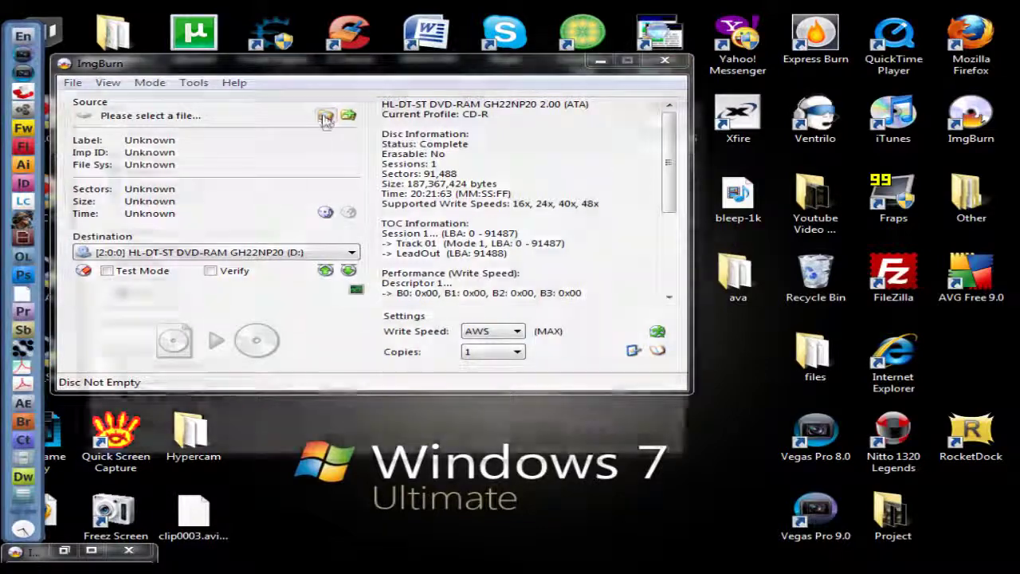
{"action": "left_click_drag", "start_coordinate": [660, 199], "coordinate": [655, 353]}
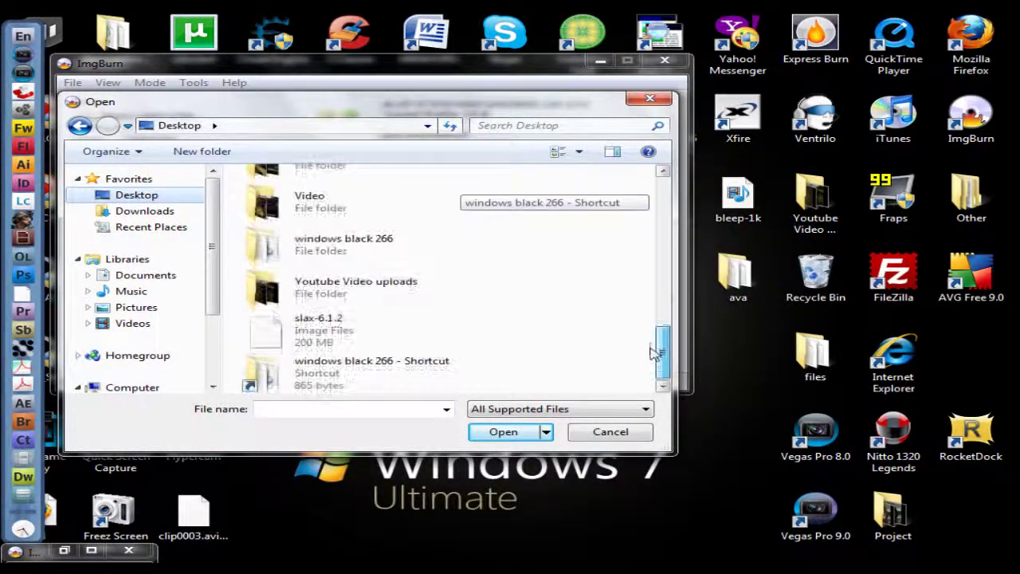
{"action": "left_click", "coordinate": [382, 337]}
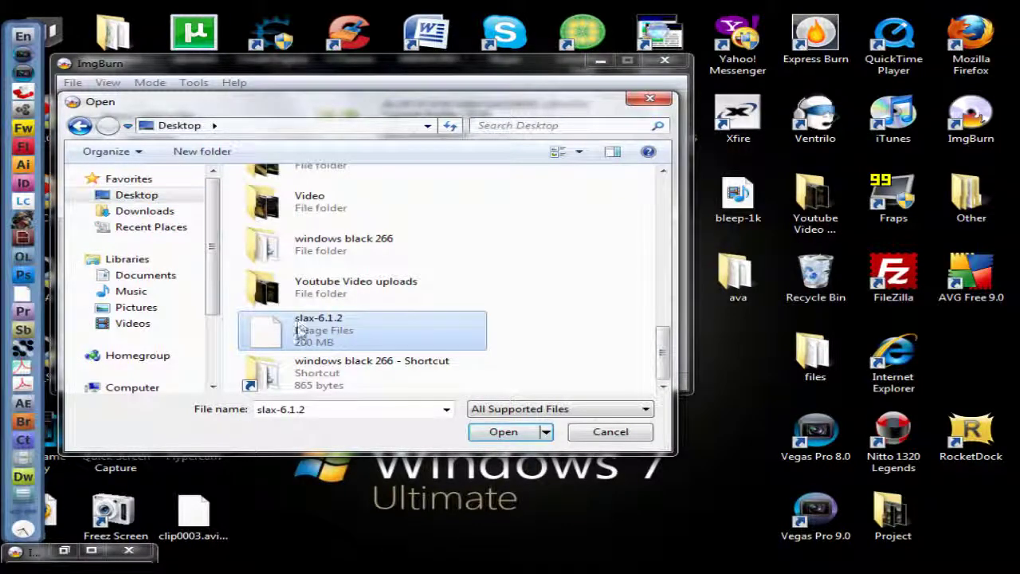
{"action": "mouse_move", "coordinate": [299, 332]}
{"action": "left_mouse_down"}
{"action": "mouse_move", "coordinate": [298, 275]}
{"action": "mouse_move", "coordinate": [302, 333]}
{"action": "left_mouse_up"}
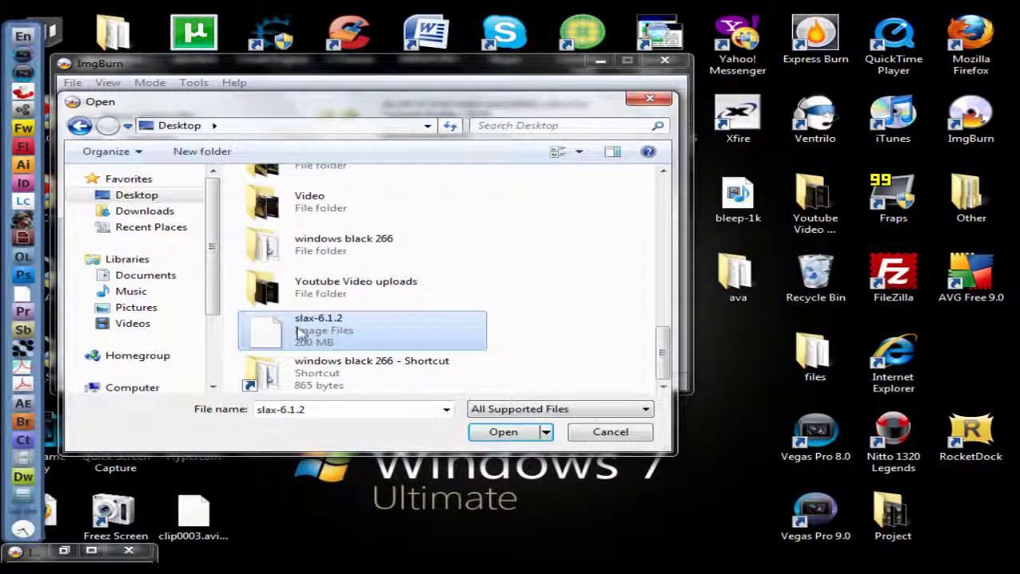
{"action": "left_click", "coordinate": [487, 431]}
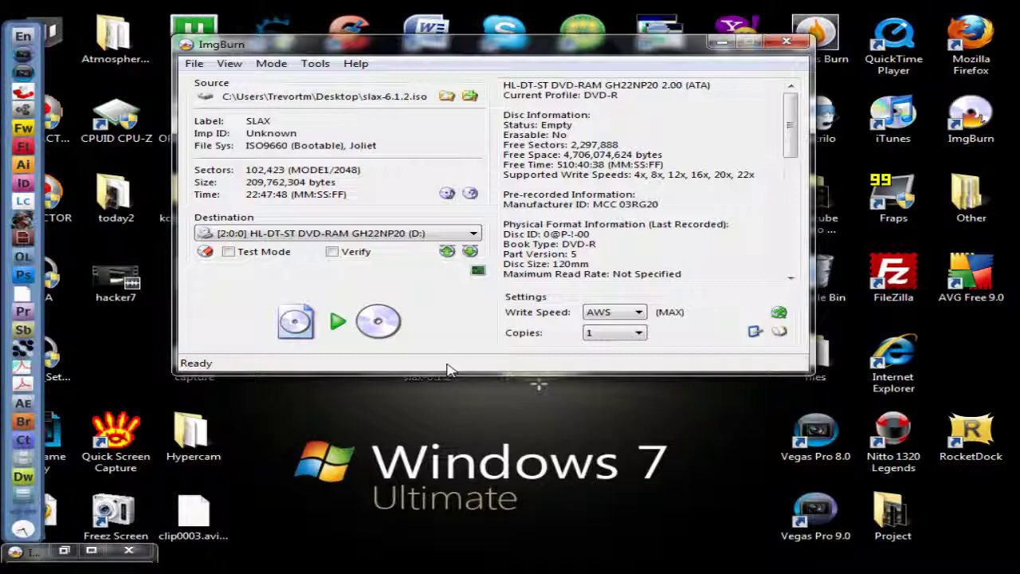
- Close ImgBurn and move the slax-6.1.2 file next to the clip0003 file on the desktop
{"action": "left_click", "coordinate": [787, 40]}
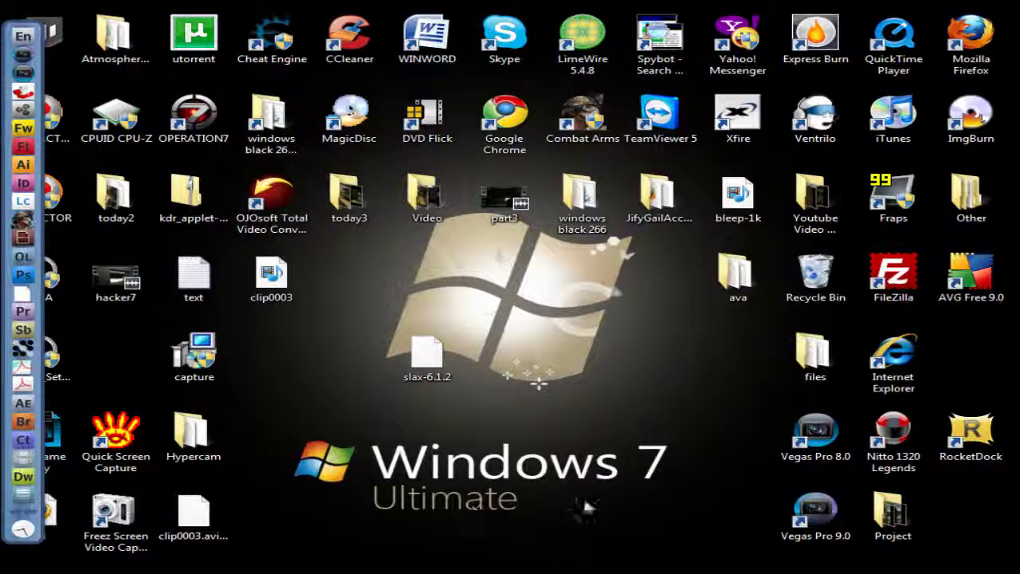
{"action": "left_click_drag", "start_coordinate": [417, 353], "coordinate": [348, 280]}
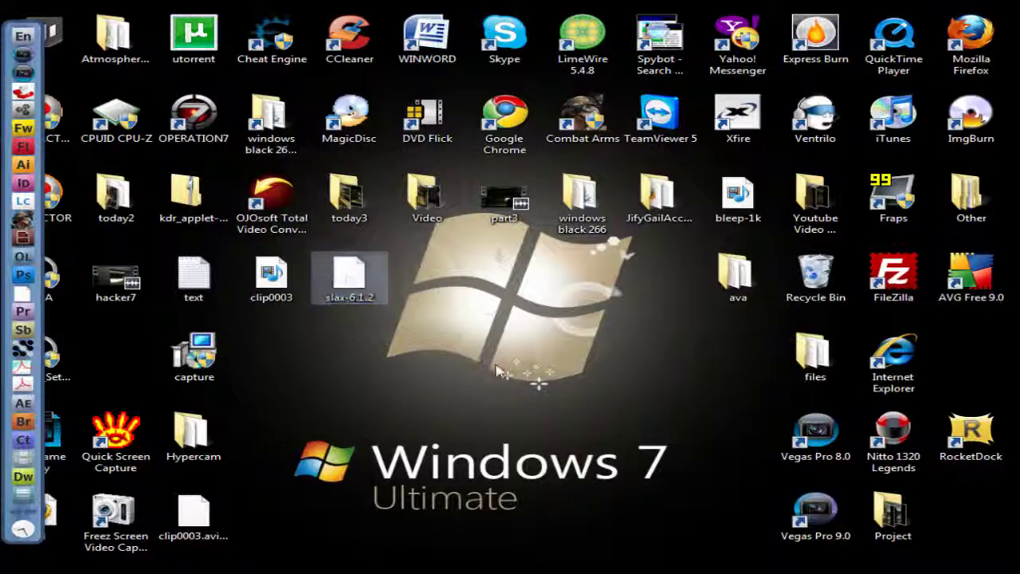